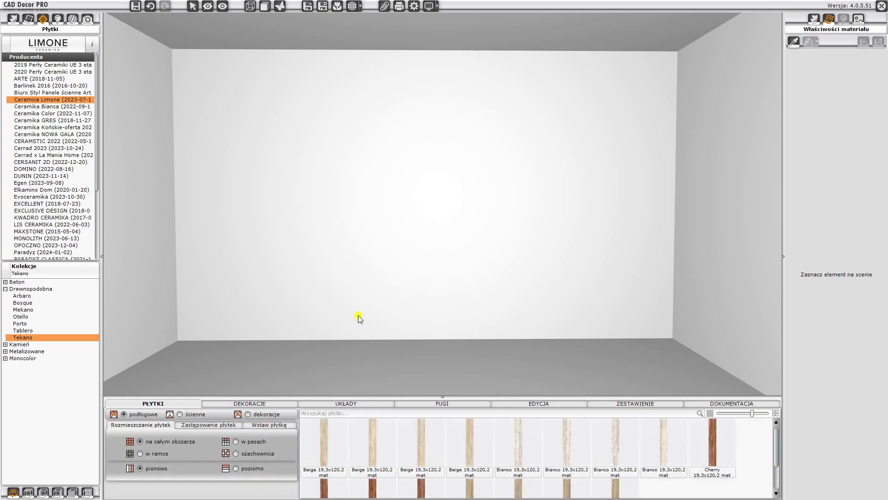
Tile the whole floor with the first Beige 19,3x120,2 mat tile, subtracting powierzchnia 1 to 4 from the area.
{"action": "left_click", "coordinate": [312, 338]}
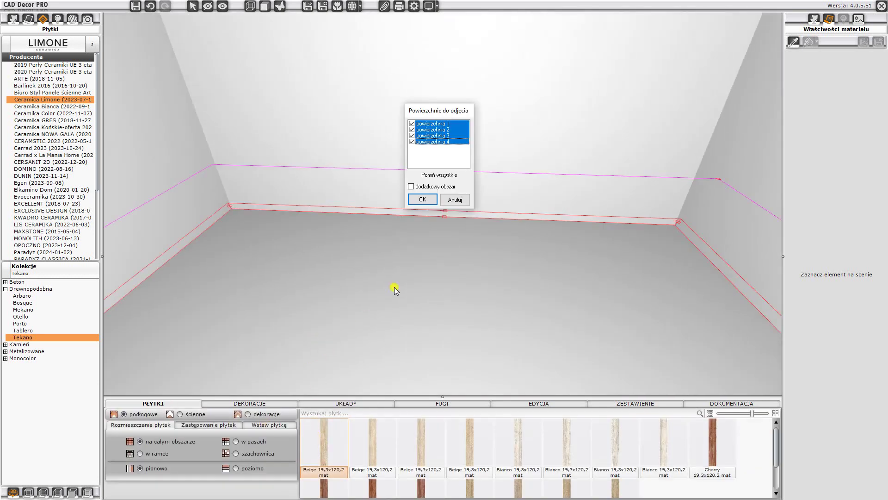
{"action": "left_click", "coordinate": [423, 199]}
{"action": "right_click_drag", "start_coordinate": [348, 275], "coordinate": [376, 388]}
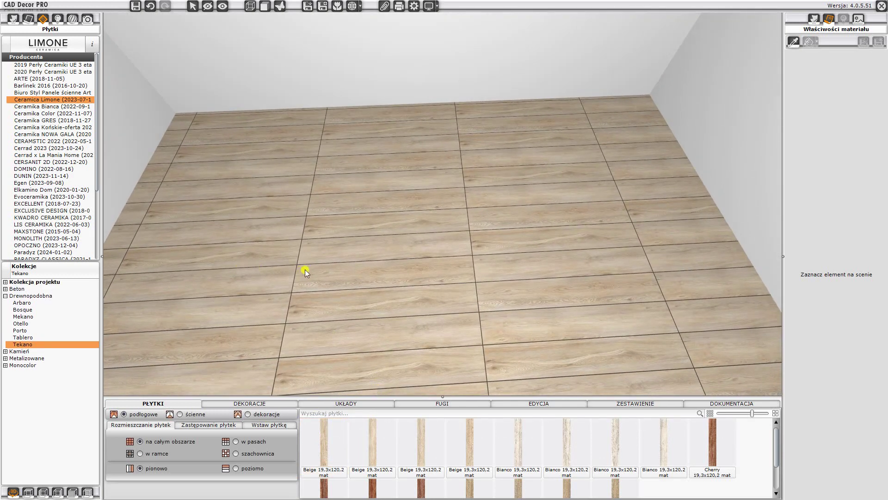
Insert a single first-variant Beige 19,3x120,2 mat tile rotated 90° against the left edge of the back wall.
{"action": "right_click_drag", "start_coordinate": [354, 348], "coordinate": [342, 183]}
{"action": "left_click", "coordinate": [309, 320]}
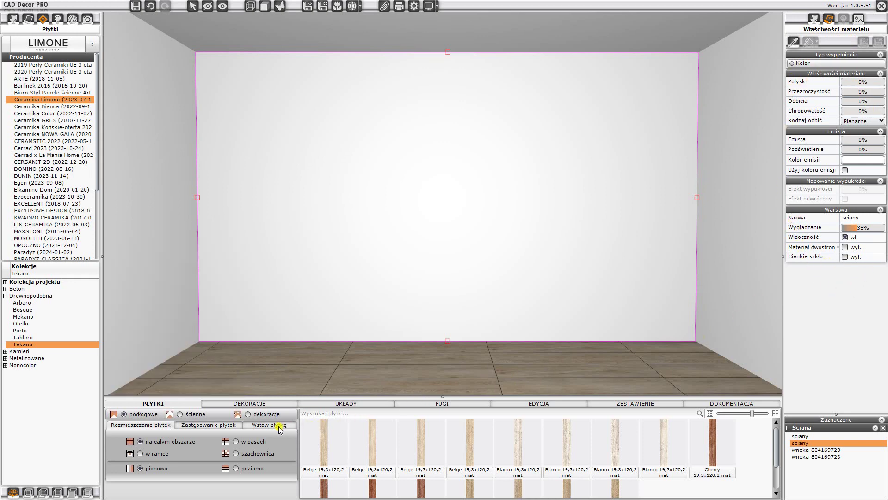
{"action": "left_click", "coordinate": [509, 402]}
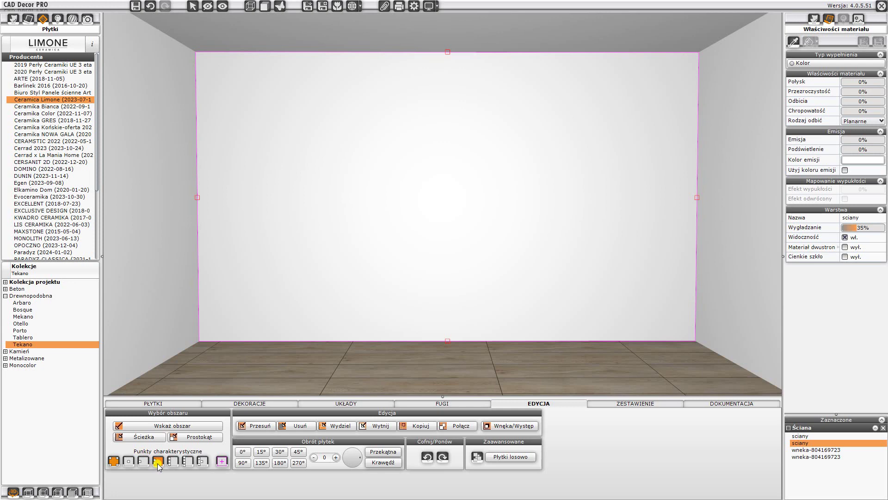
{"action": "left_click", "coordinate": [154, 404]}
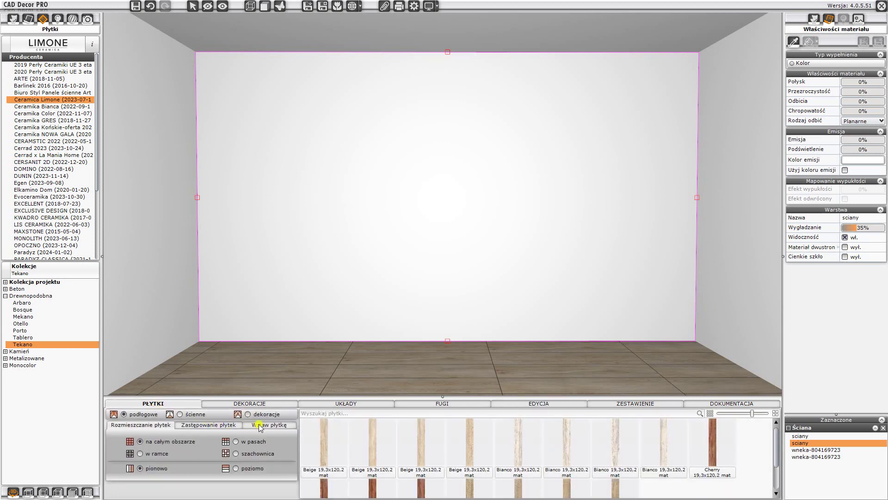
{"action": "left_click", "coordinate": [265, 425]}
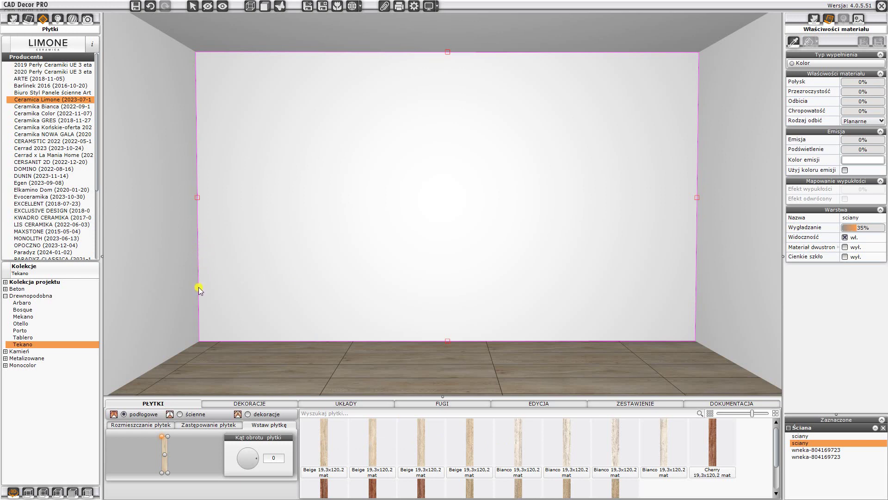
{"action": "left_click", "coordinate": [273, 461]}
{"action": "key", "text": "Return"}
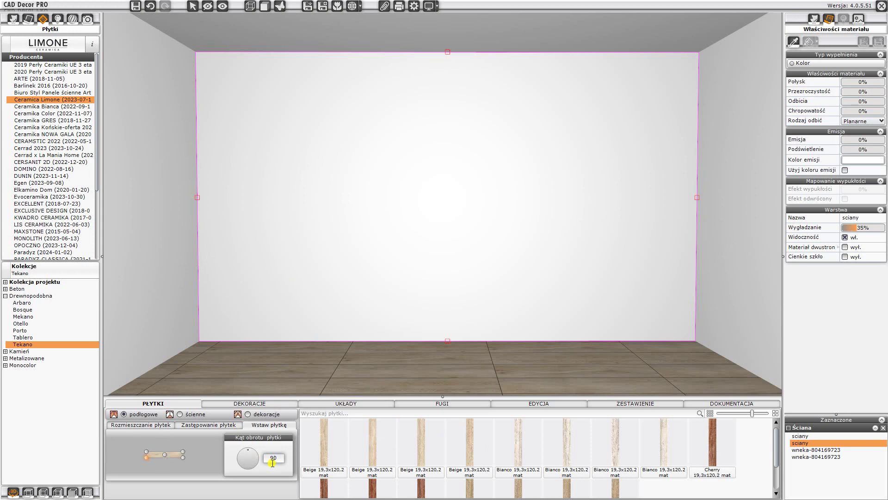
{"action": "mouse_move", "coordinate": [324, 457]}
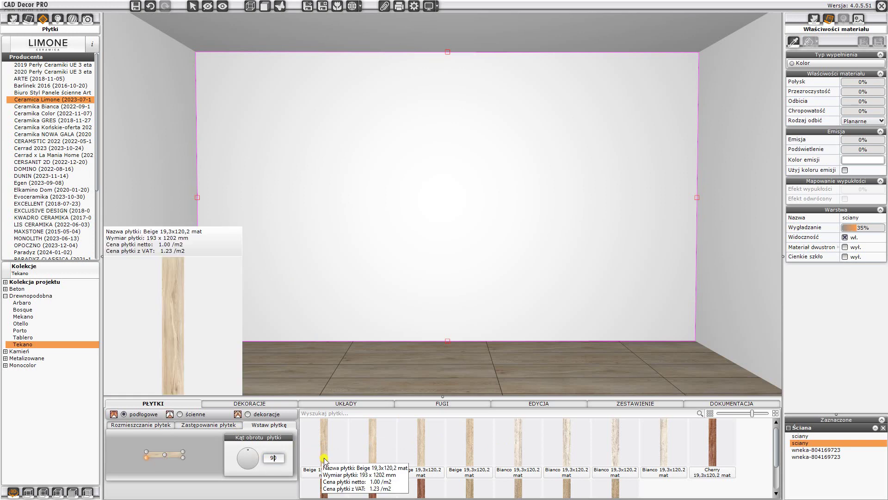
{"action": "left_click", "coordinate": [324, 457]}
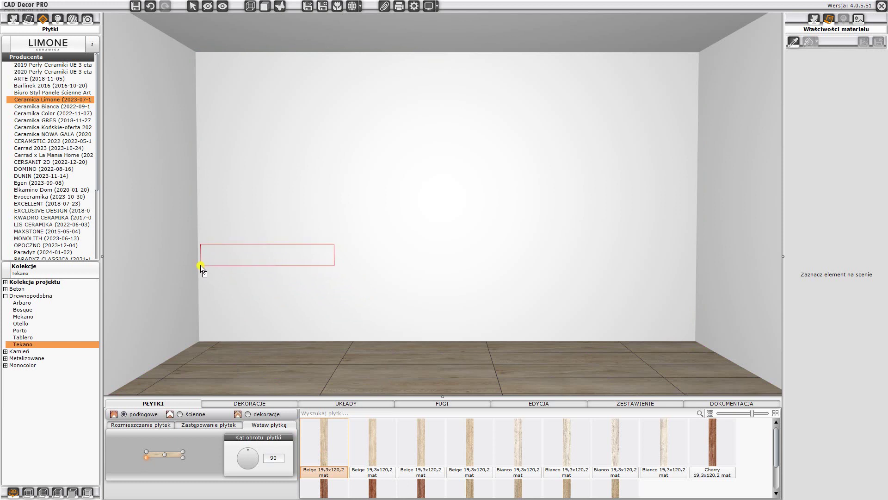
{"action": "left_click", "coordinate": [199, 266]}
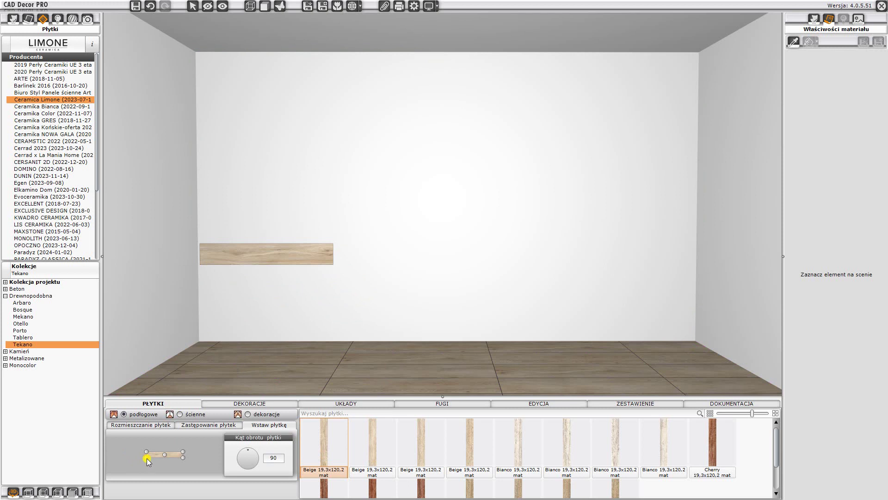
Extend the first tile row to three by adding the second and third Beige variants end to end on the back wall.
{"action": "left_click", "coordinate": [371, 462]}
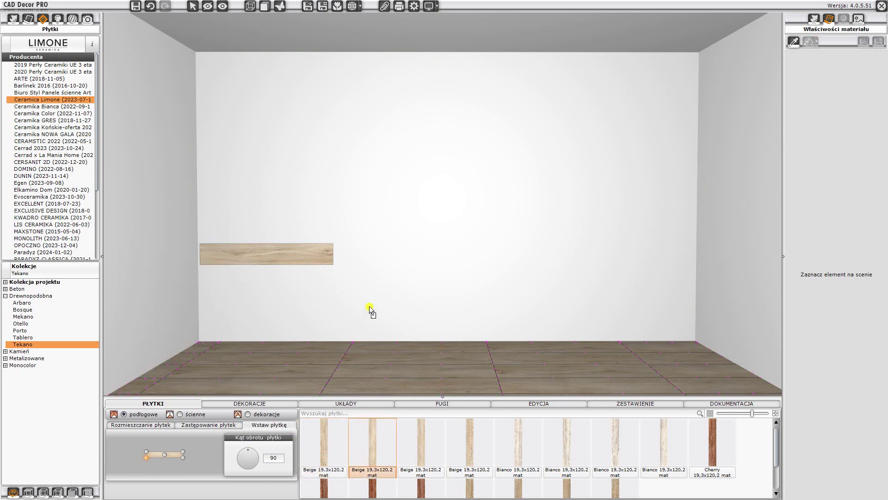
{"action": "left_click", "coordinate": [334, 264]}
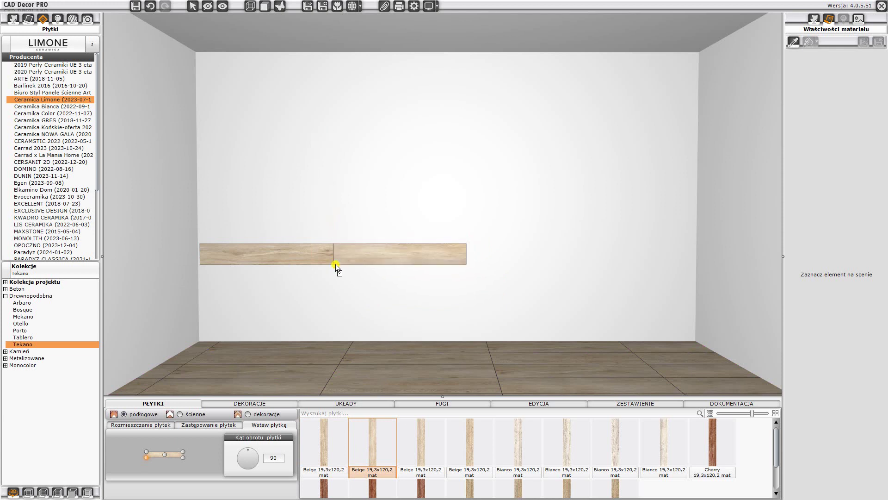
{"action": "left_click", "coordinate": [467, 264]}
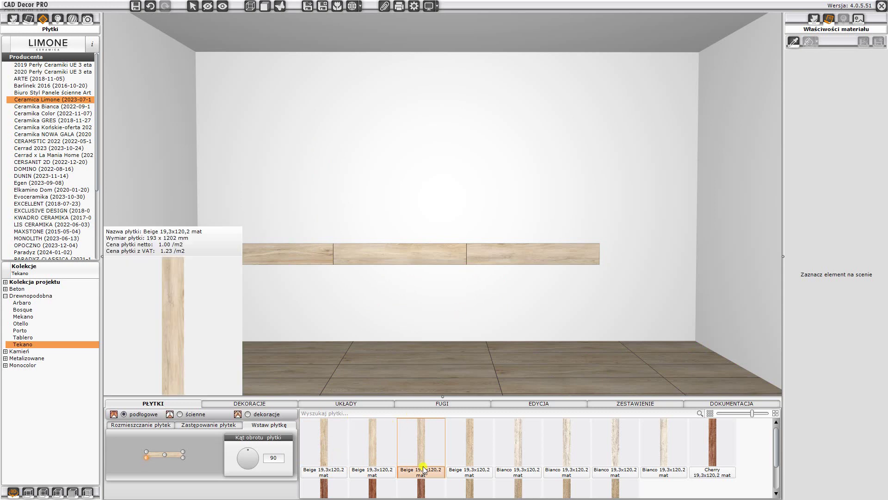
Place a second row above, shifted right by about a third of a tile, using the fourth, first and second Beige variants.
{"action": "left_click", "coordinate": [470, 462]}
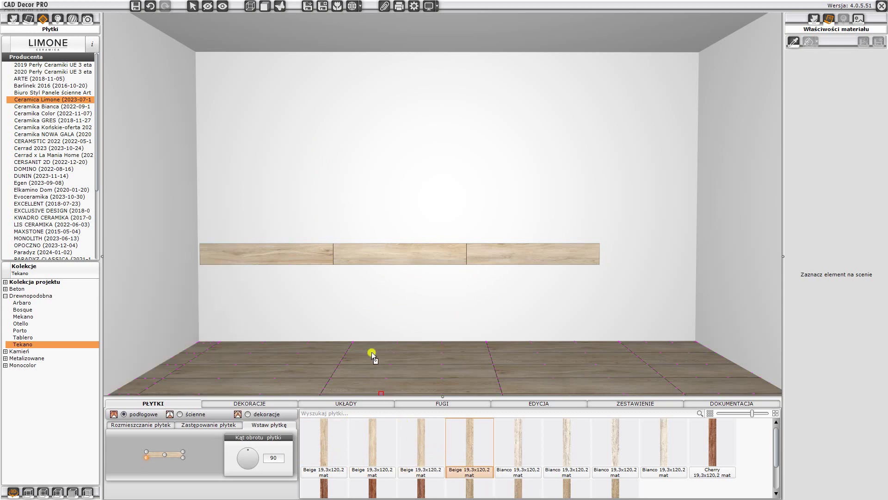
{"action": "left_click", "coordinate": [245, 241]}
{"action": "left_click", "coordinate": [322, 425]}
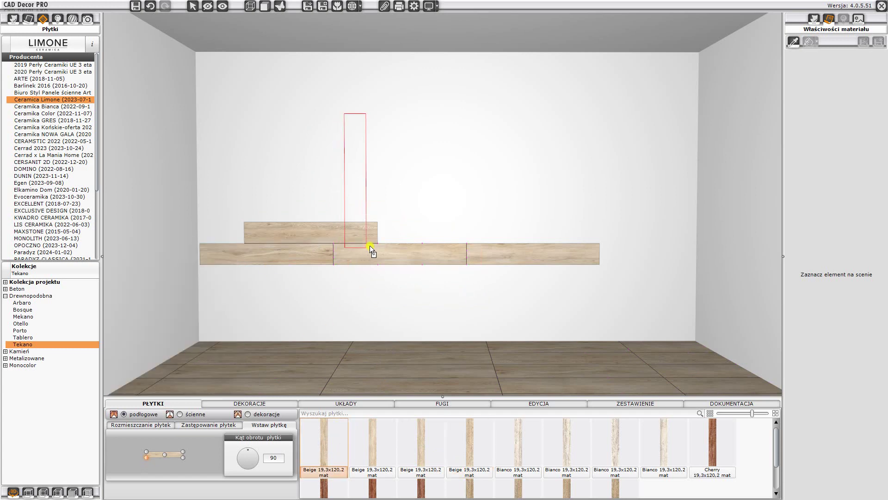
{"action": "left_click", "coordinate": [382, 241]}
{"action": "left_click", "coordinate": [375, 458]}
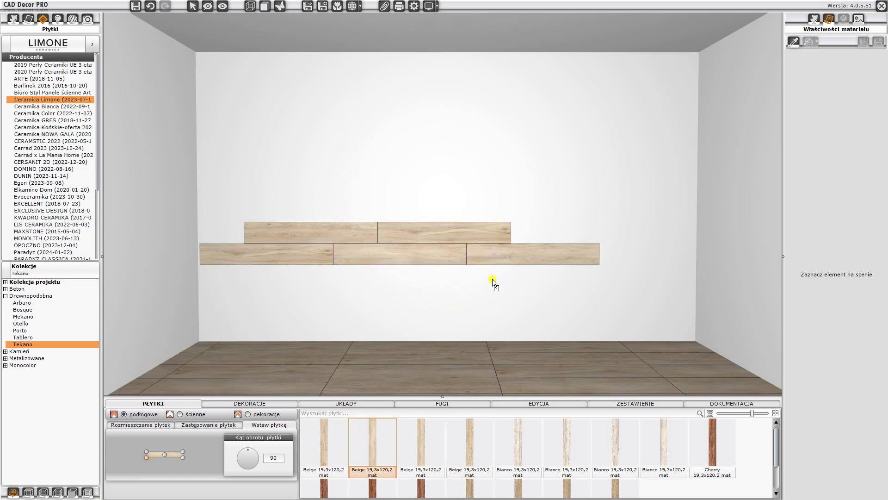
{"action": "left_click", "coordinate": [514, 242]}
Place a third row above, shifted right by another third of a tile, using the third, fourth and first Beige variants.
{"action": "left_click", "coordinate": [422, 463]}
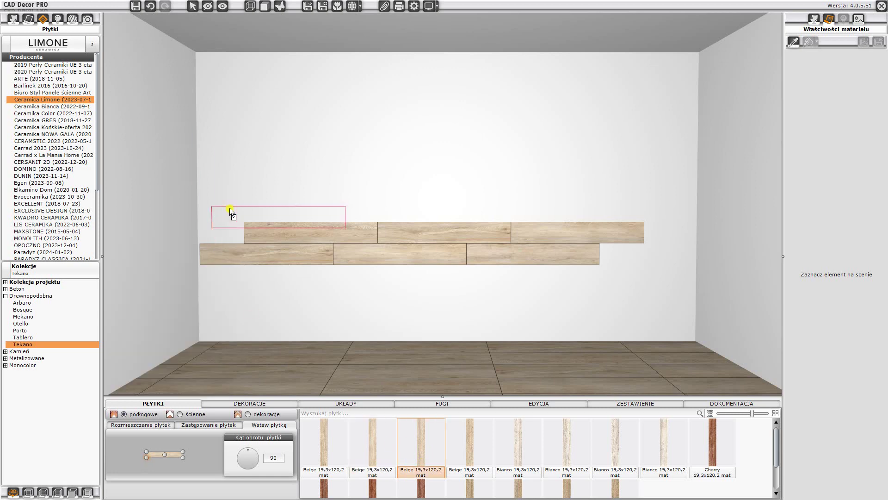
{"action": "left_click", "coordinate": [289, 222]}
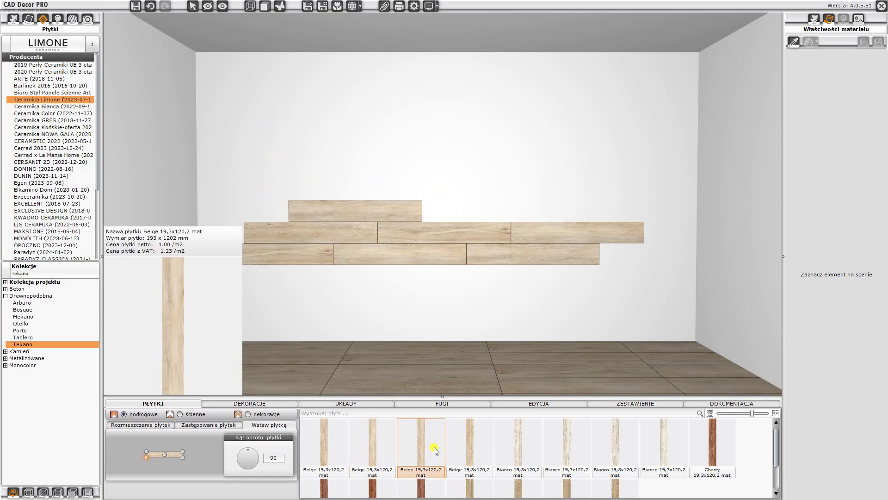
{"action": "left_click", "coordinate": [470, 457]}
{"action": "left_click", "coordinate": [422, 221]}
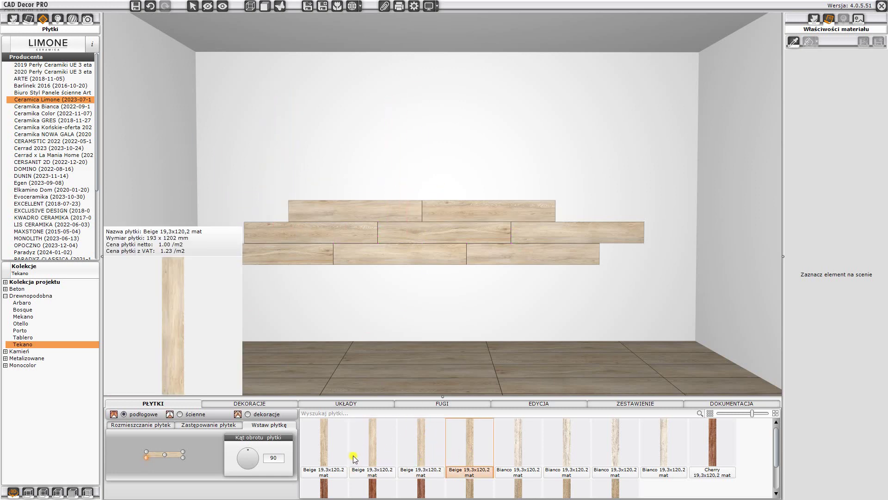
{"action": "left_click", "coordinate": [323, 444]}
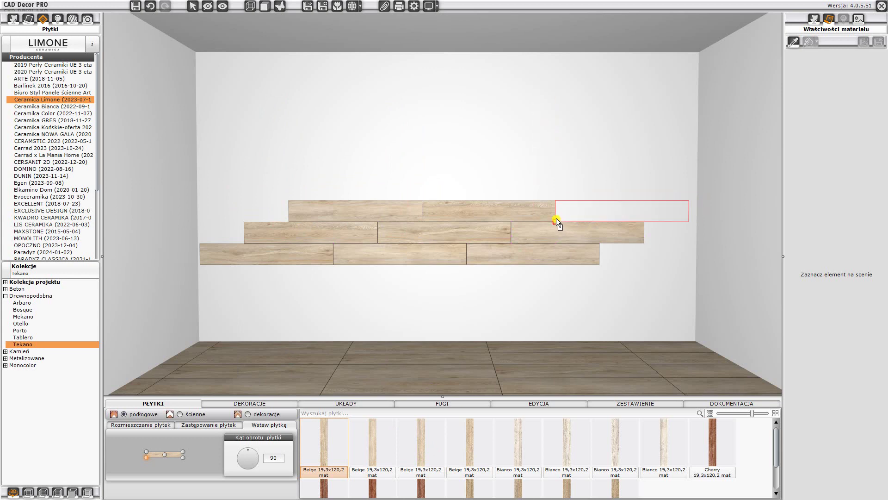
{"action": "left_click", "coordinate": [556, 218]}
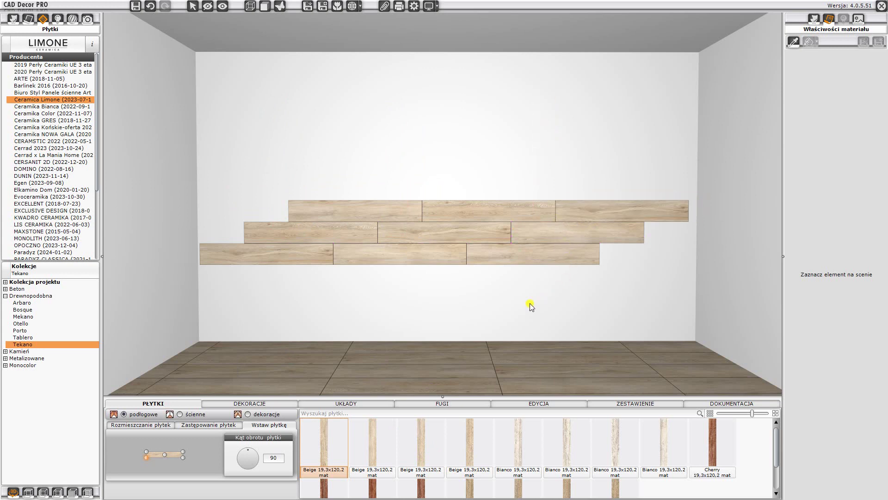
Define a layout from the nine wall tiles with a vertical repeat of three rows and a horizontal repeat of three tiles, and preview it.
{"action": "left_click", "coordinate": [360, 404]}
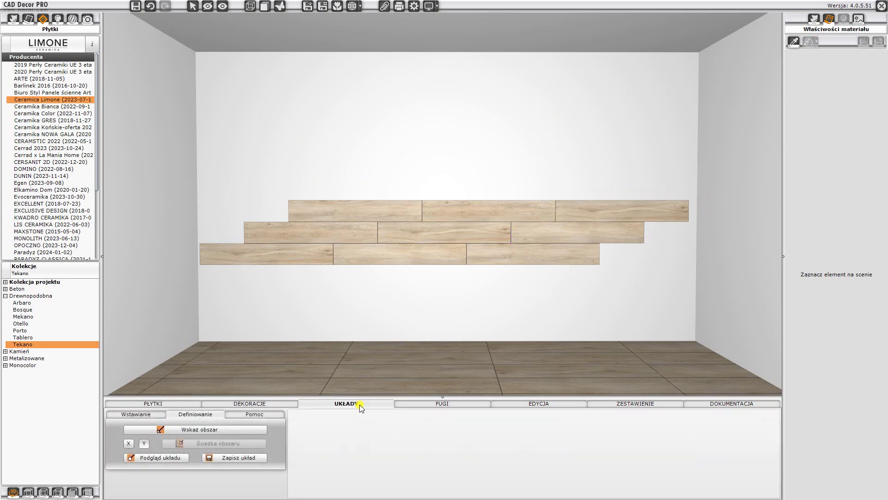
{"action": "left_click", "coordinate": [189, 429]}
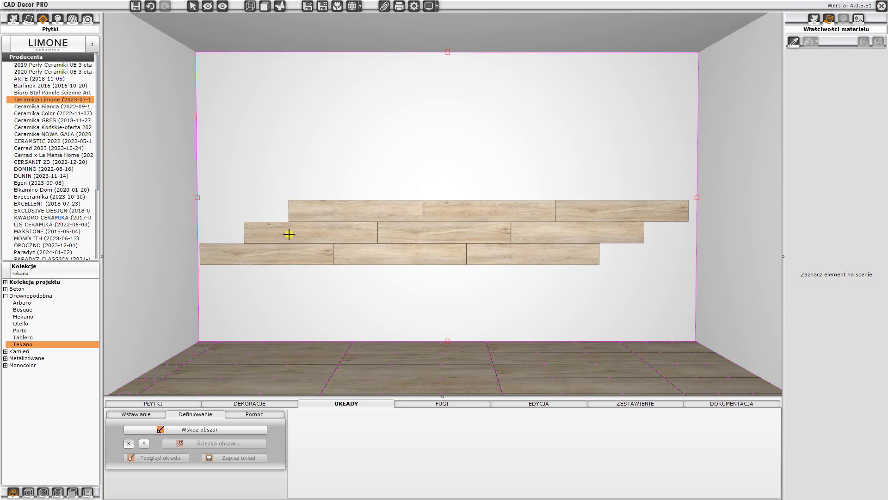
{"action": "left_click", "coordinate": [289, 263]}
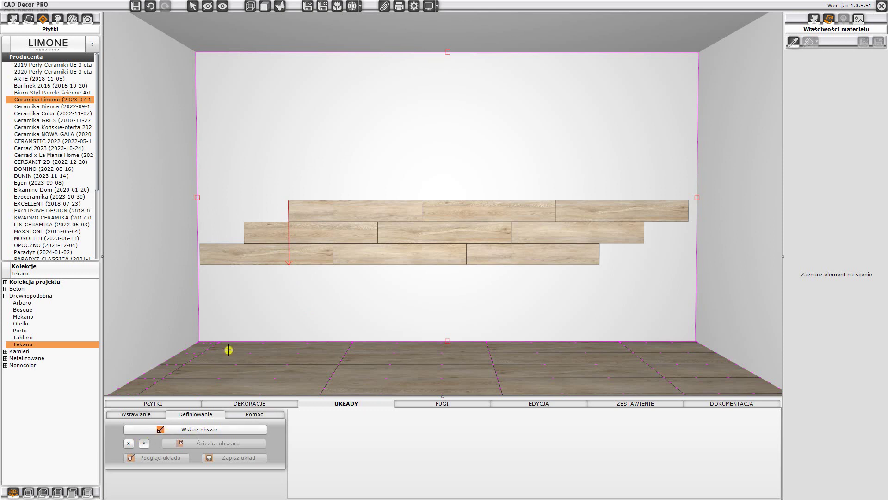
{"action": "left_click", "coordinate": [290, 220]}
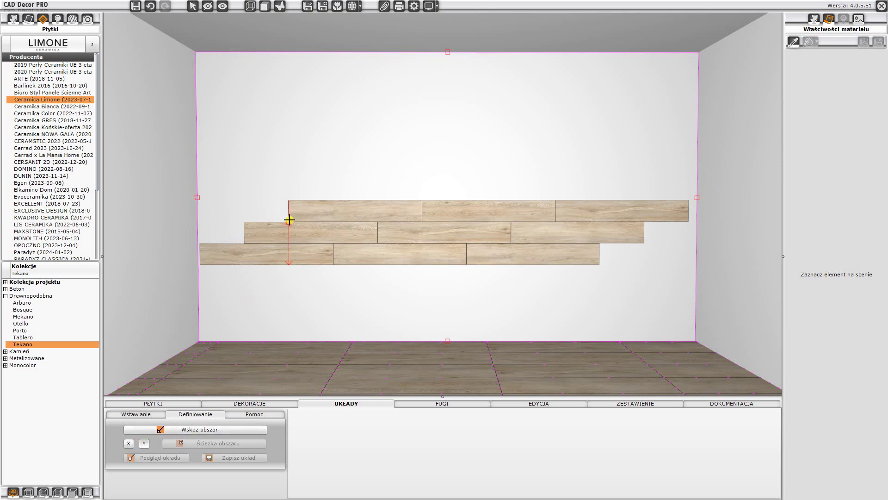
{"action": "left_click", "coordinate": [686, 221]}
{"action": "left_click", "coordinate": [167, 457]}
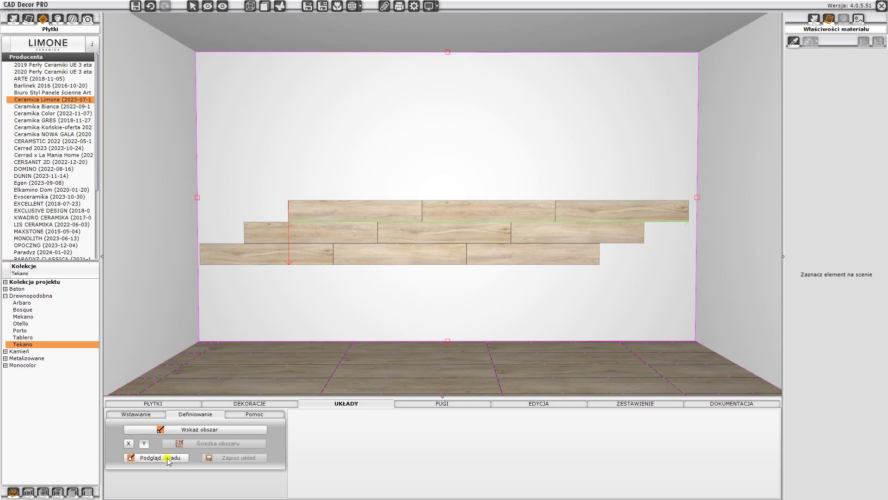
{"action": "left_click", "coordinate": [161, 459]}
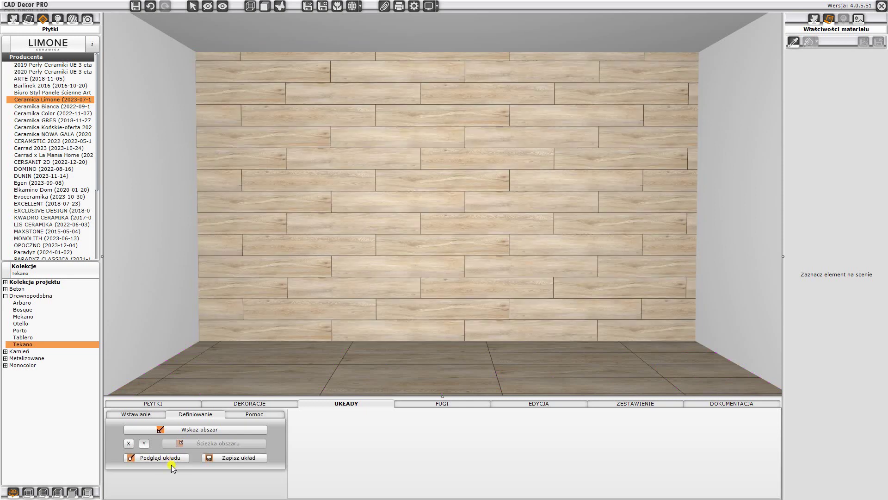
Save the tile layout as "uk 1" in the Tekano collection.
{"action": "left_click", "coordinate": [242, 459]}
{"action": "type", "text": "u"}
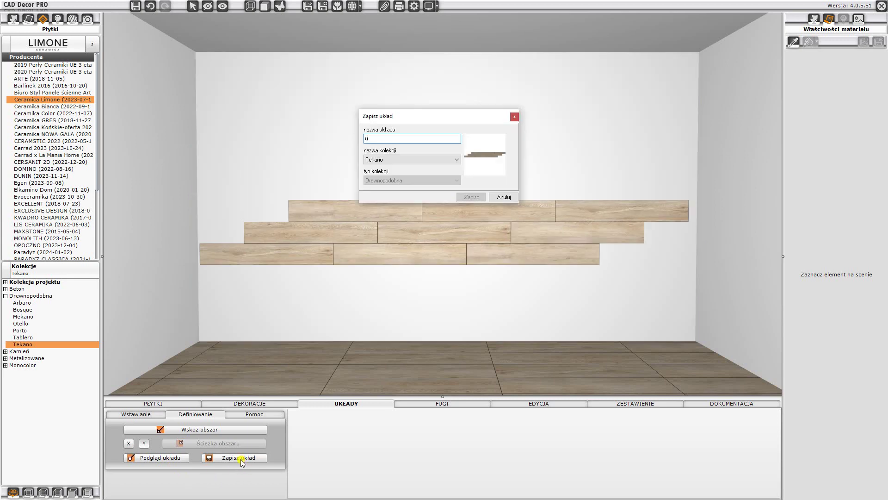
{"action": "type", "text": "k 1"}
{"action": "left_click", "coordinate": [464, 197]}
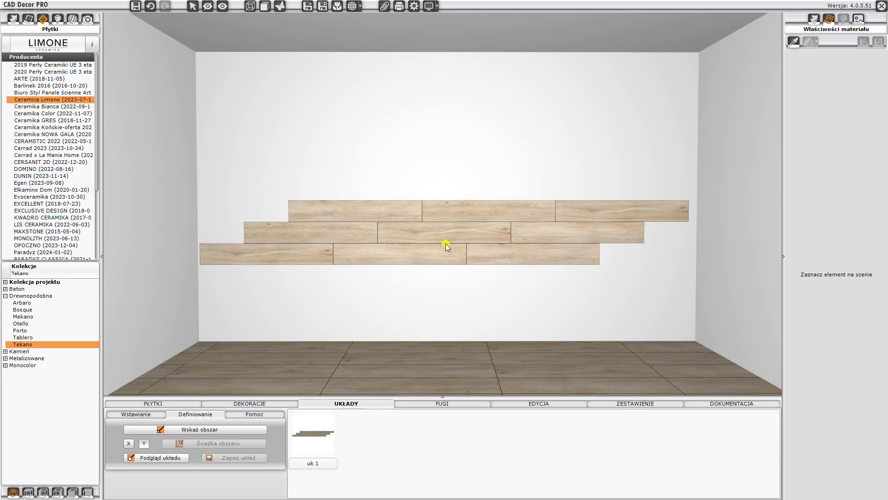
Delete all tiles from the back wall object with the "usuń wszystkie płytki z obiektu" option.
{"action": "left_click", "coordinate": [421, 253]}
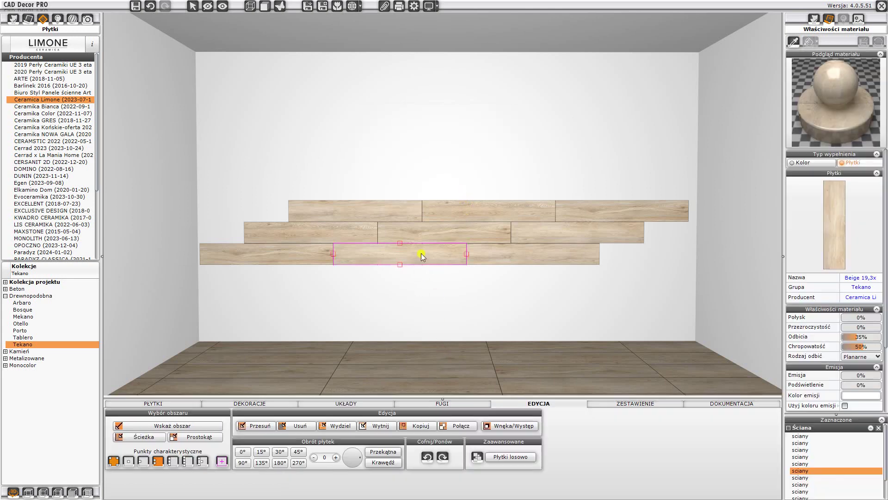
{"action": "right_click", "coordinate": [421, 253]}
{"action": "left_click", "coordinate": [449, 268]}
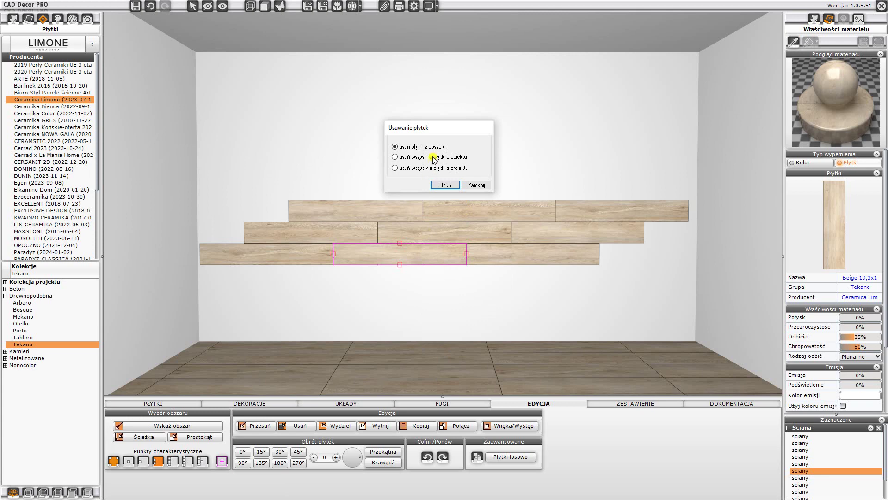
{"action": "left_click", "coordinate": [432, 159]}
{"action": "left_click", "coordinate": [445, 185]}
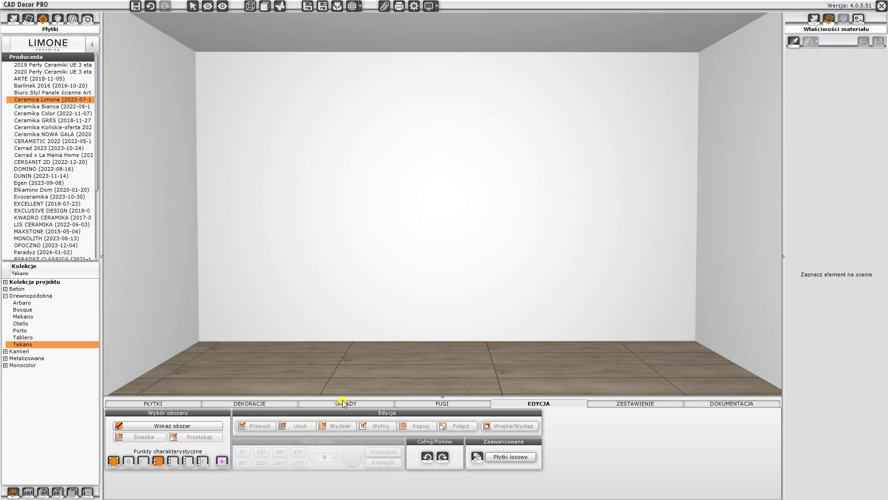
Apply the saved "uk 1" layout to the empty back wall.
{"action": "left_click", "coordinate": [346, 403]}
{"action": "left_click", "coordinate": [313, 434]}
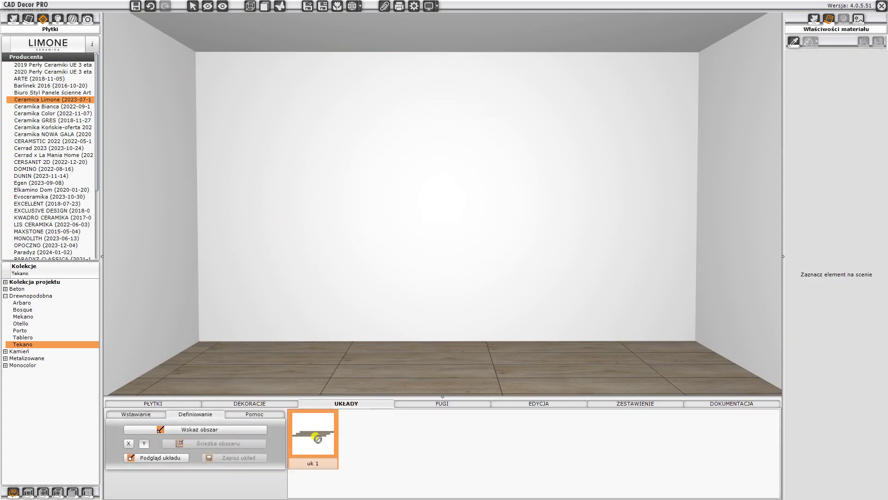
{"action": "left_click", "coordinate": [329, 327]}
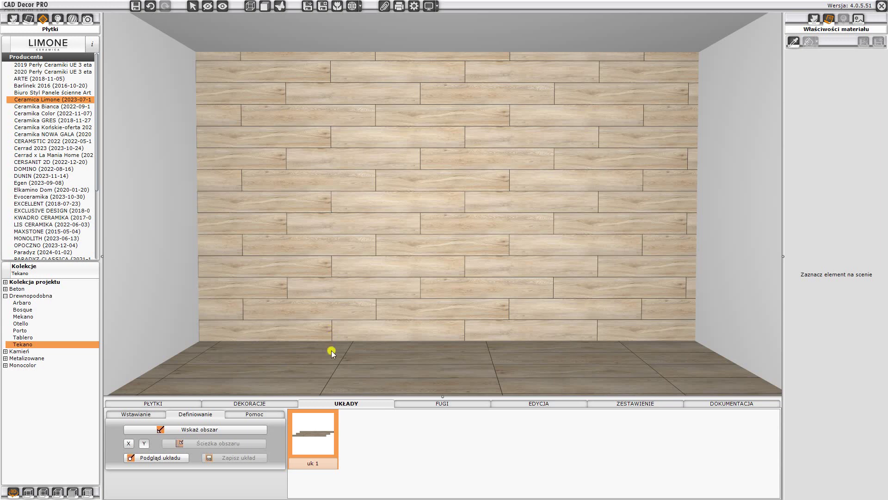
Apply the MAPEI 100 Biały grout to the tiles on the back wall.
{"action": "left_click", "coordinate": [464, 407]}
{"action": "left_click", "coordinate": [345, 434]}
{"action": "left_click", "coordinate": [363, 301]}
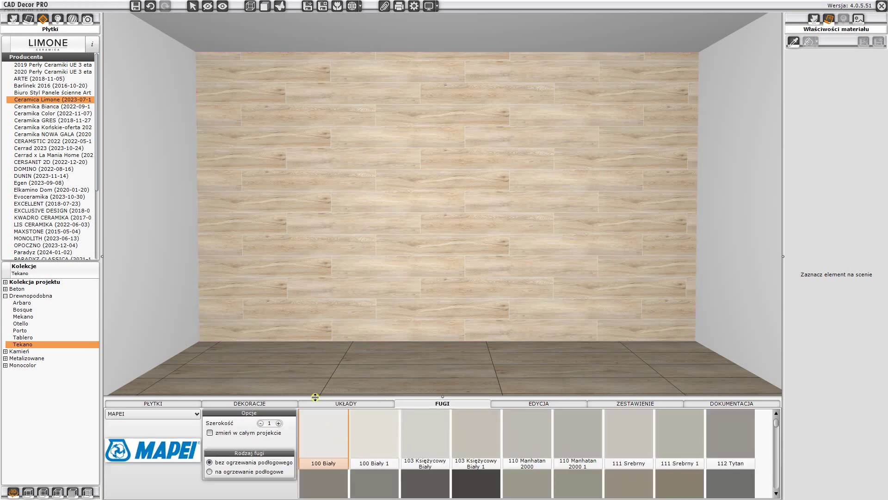
Apply the MAPEI 103 Księżycowy Biały 1 grout to the tiles on the back wall.
{"action": "left_click", "coordinate": [479, 435]}
{"action": "left_click", "coordinate": [370, 277]}
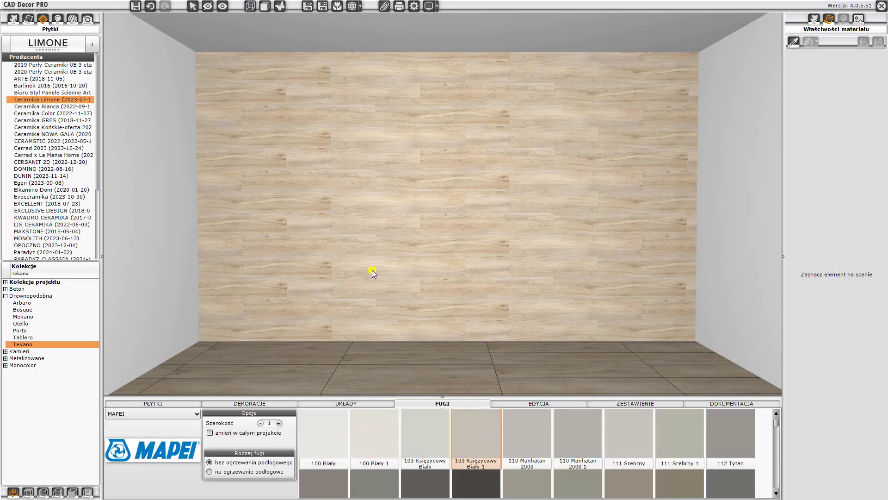
Select the tiles on the back wall and randomize their arrangement with the "Płytki losowo" option.
{"action": "double_click", "coordinate": [434, 311]}
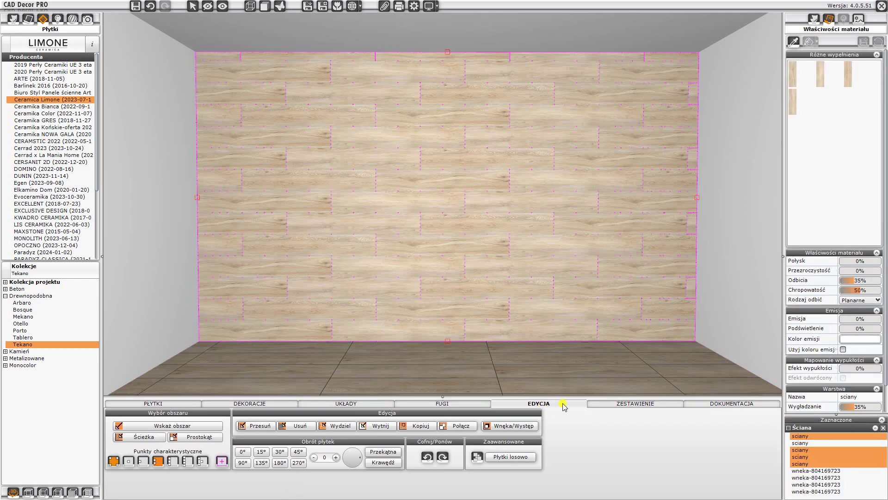
{"action": "left_click", "coordinate": [510, 456]}
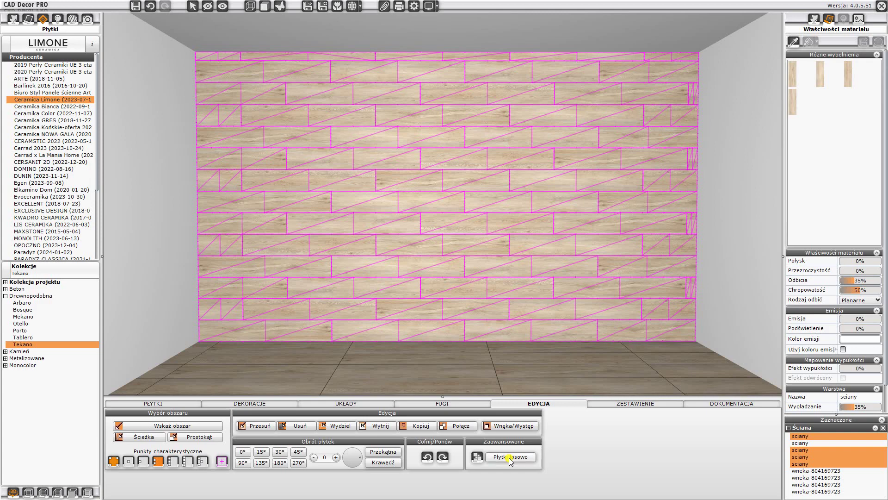
{"action": "left_click_drag", "start_coordinate": [555, 382], "coordinate": [445, 369]}
Apply a dark MAPEI grout to the tiles on the back wall.
{"action": "left_click", "coordinate": [442, 403]}
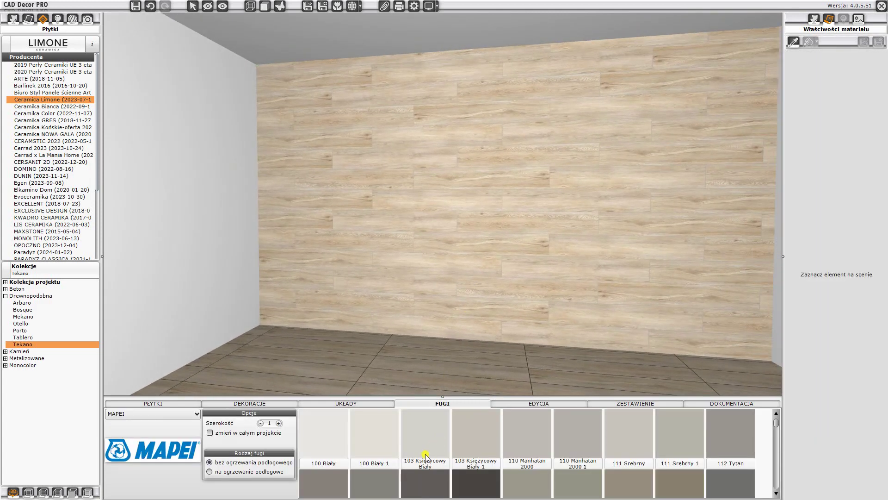
{"action": "left_click", "coordinate": [418, 265]}
{"action": "left_click_drag", "start_coordinate": [417, 265], "coordinate": [460, 260]}
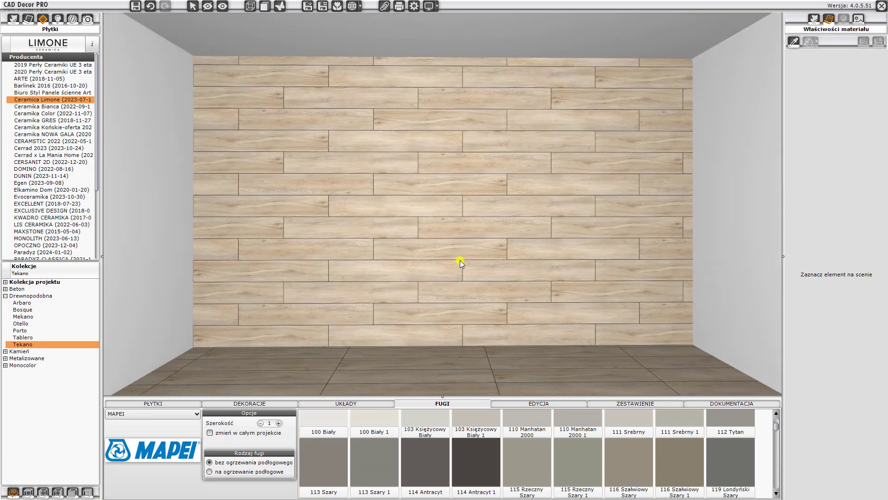
Replace all the beige tiles on the back wall with Bianco 19,3x120,2 mat variants, using the "na obszarze" replacement mode.
{"action": "left_click", "coordinate": [168, 404]}
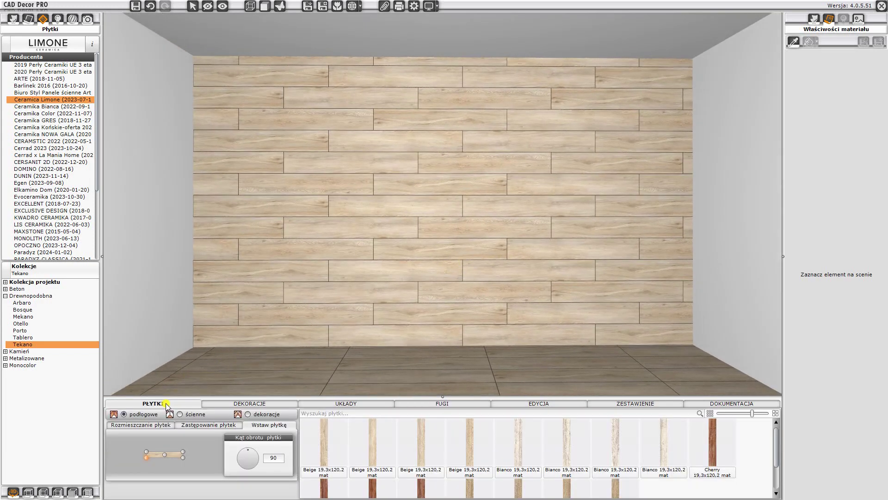
{"action": "left_click", "coordinate": [197, 426]}
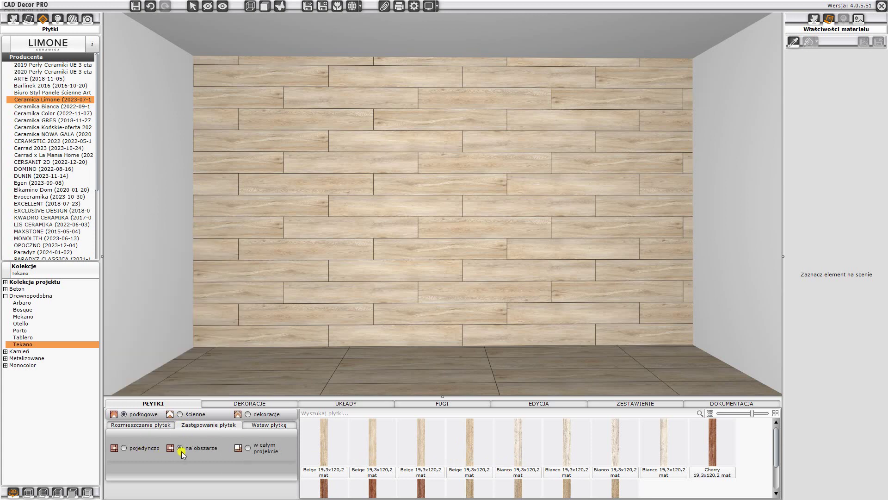
{"action": "left_click", "coordinate": [520, 451]}
{"action": "left_click", "coordinate": [489, 327]}
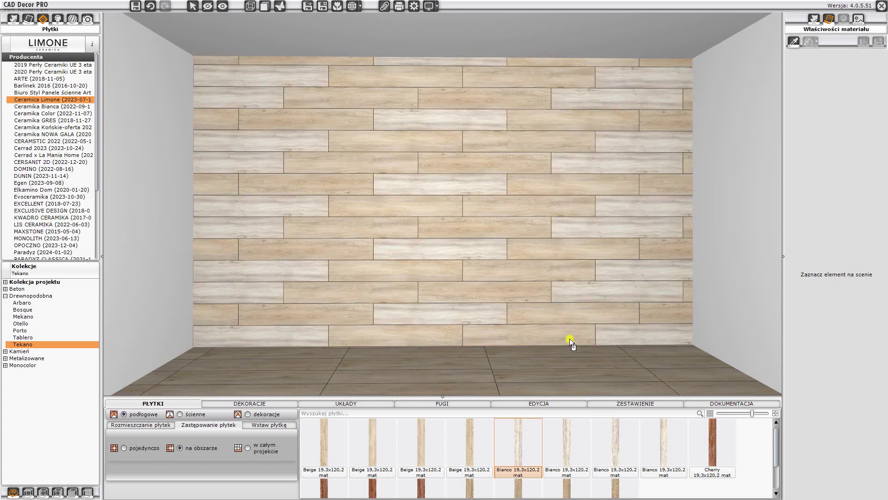
{"action": "left_click", "coordinate": [549, 328]}
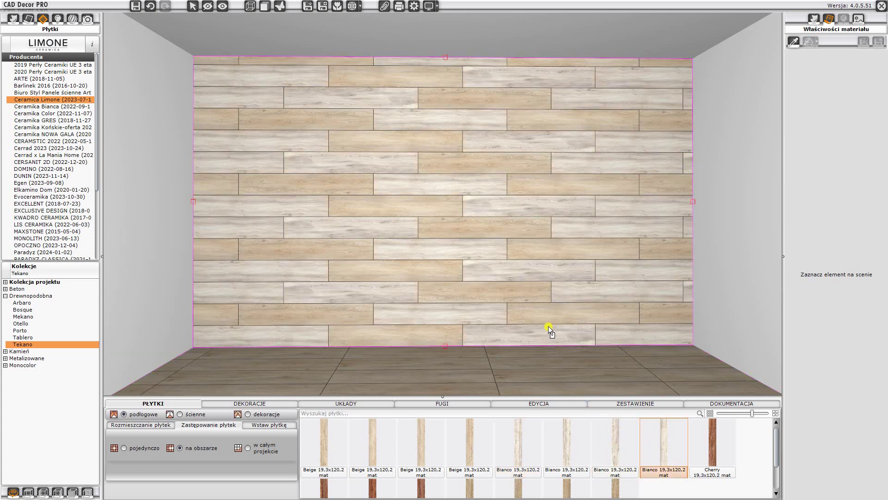
{"action": "left_click", "coordinate": [520, 454]}
{"action": "left_click", "coordinate": [393, 329]}
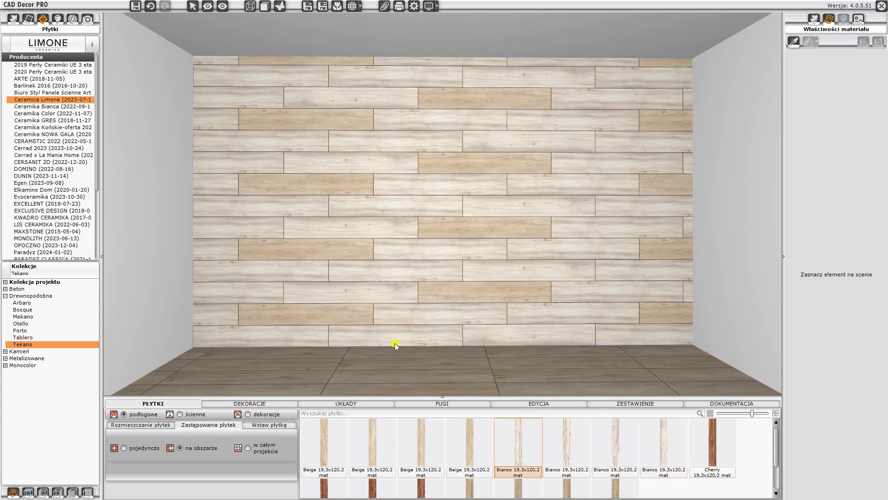
{"action": "left_click", "coordinate": [563, 458]}
{"action": "left_click", "coordinate": [315, 318]}
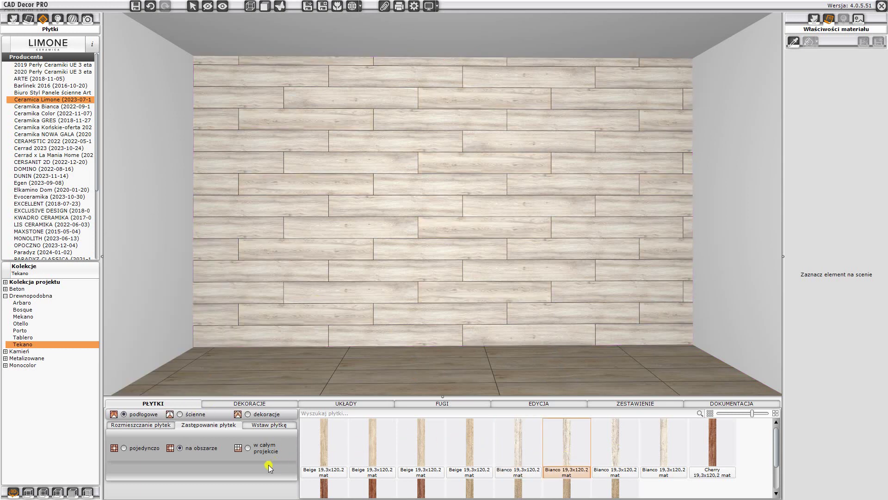
Replace four separate tiles scattered across the back wall with Cherry 19,3x120,2 mat tiles, using the "pojedynczo" replacement mode.
{"action": "left_click", "coordinate": [135, 448]}
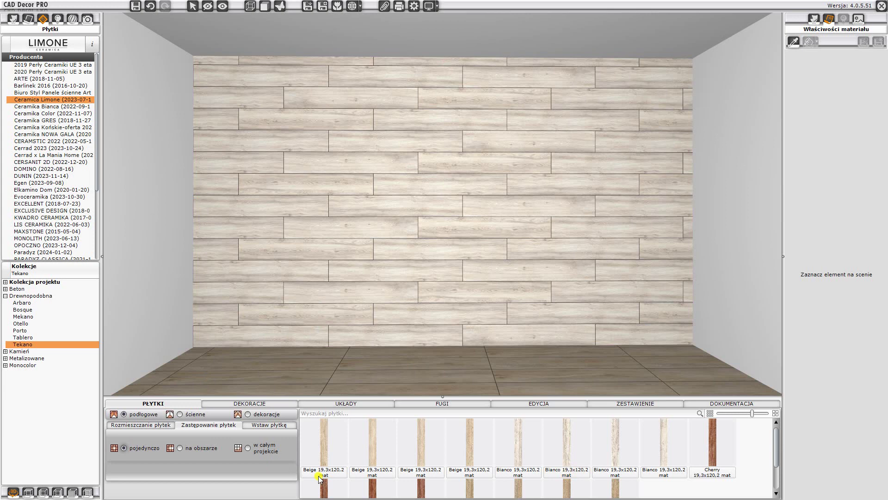
{"action": "left_click", "coordinate": [373, 485]}
{"action": "left_click", "coordinate": [346, 319]}
{"action": "left_click", "coordinate": [421, 478]}
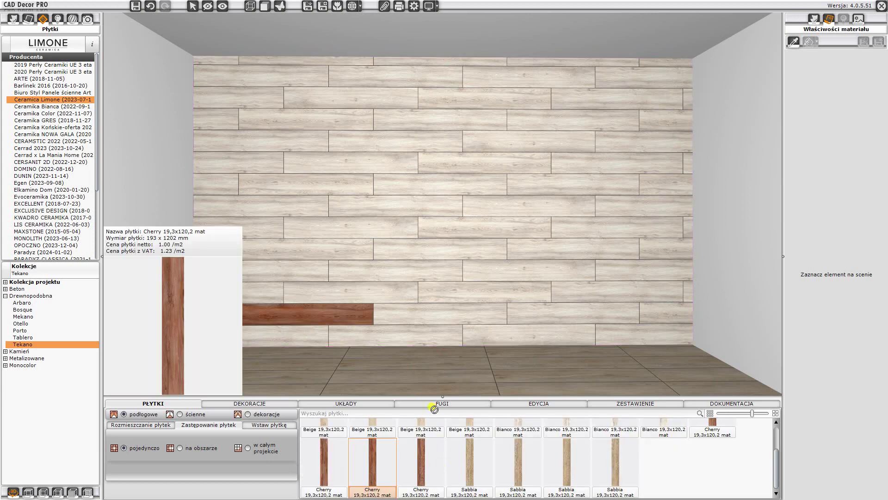
{"action": "left_click", "coordinate": [507, 276]}
{"action": "left_click", "coordinate": [368, 456]}
{"action": "left_click", "coordinate": [351, 229]}
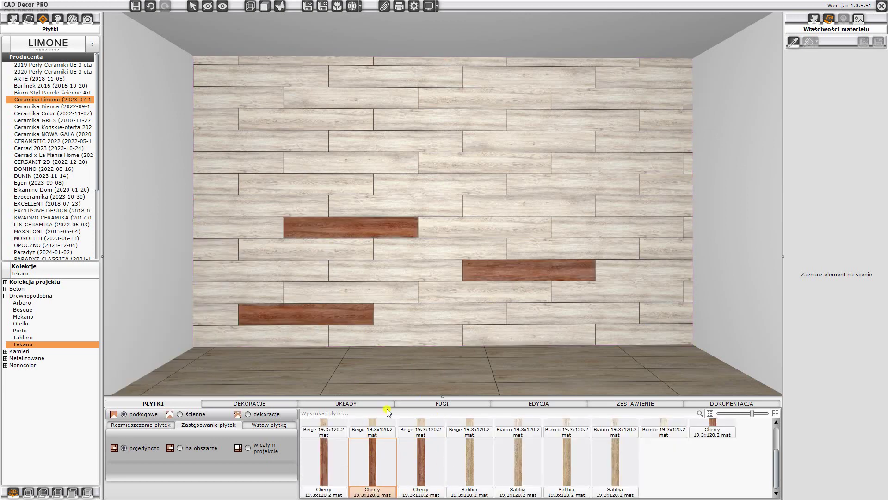
{"action": "left_click", "coordinate": [523, 186]}
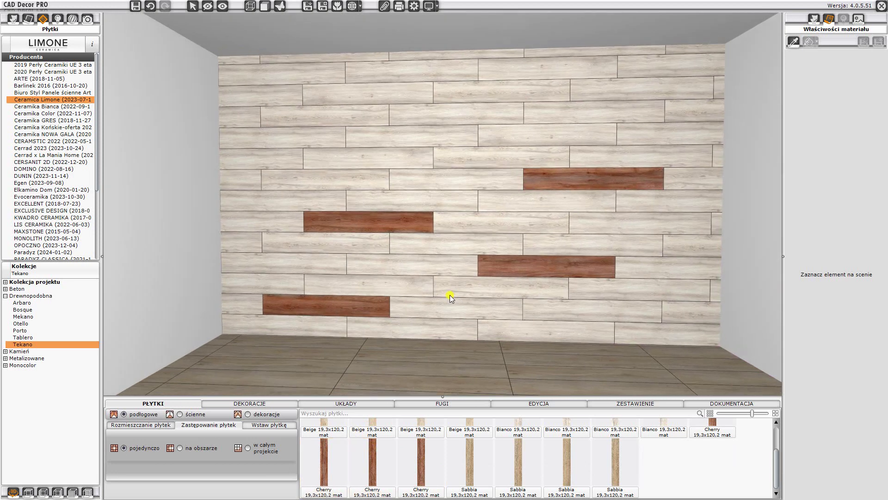